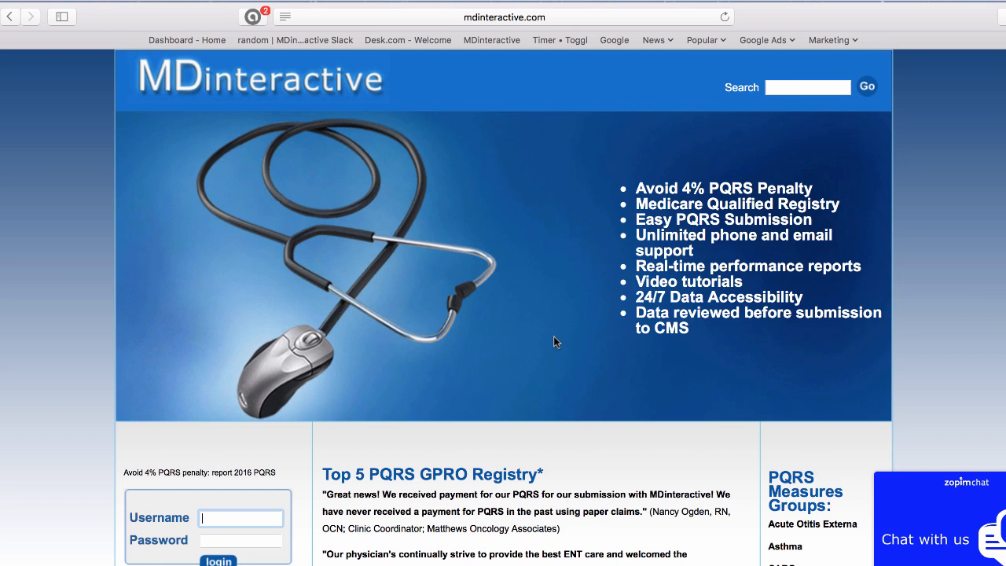
Sign in to MDinteractive with the stored username and autofilled password.
scroll(554, 337, down, 2)
scroll(554, 342, down, 5)
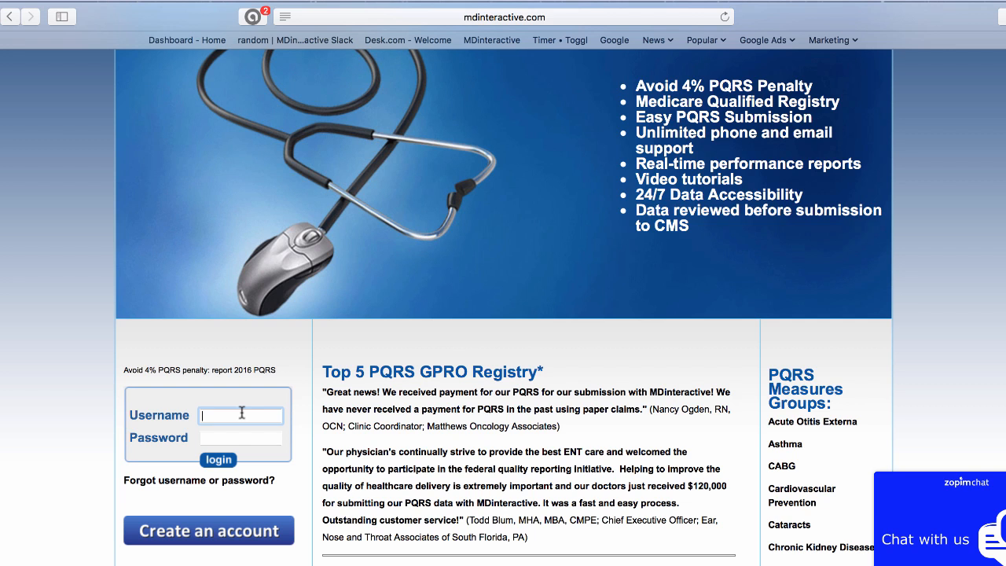
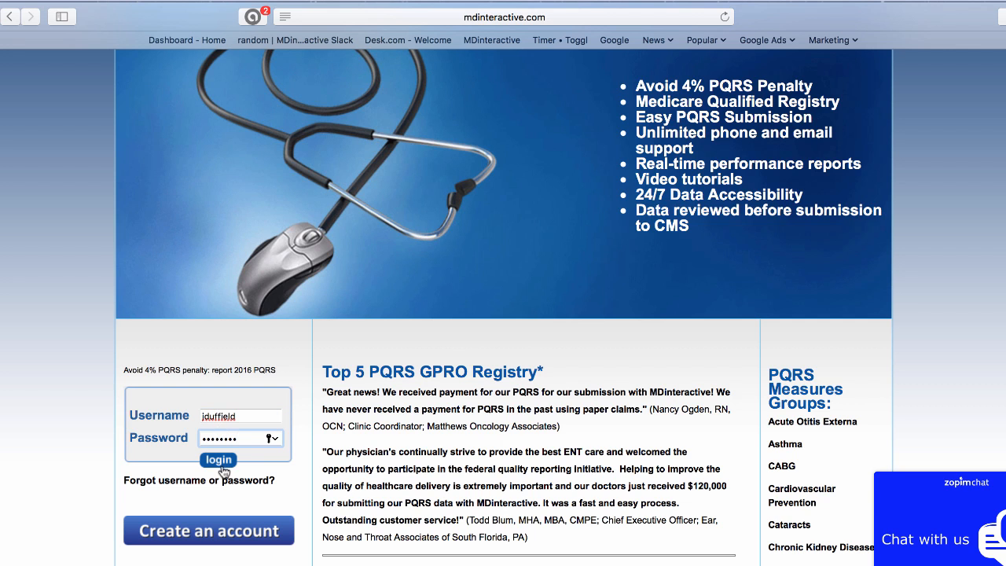
click(222, 460)
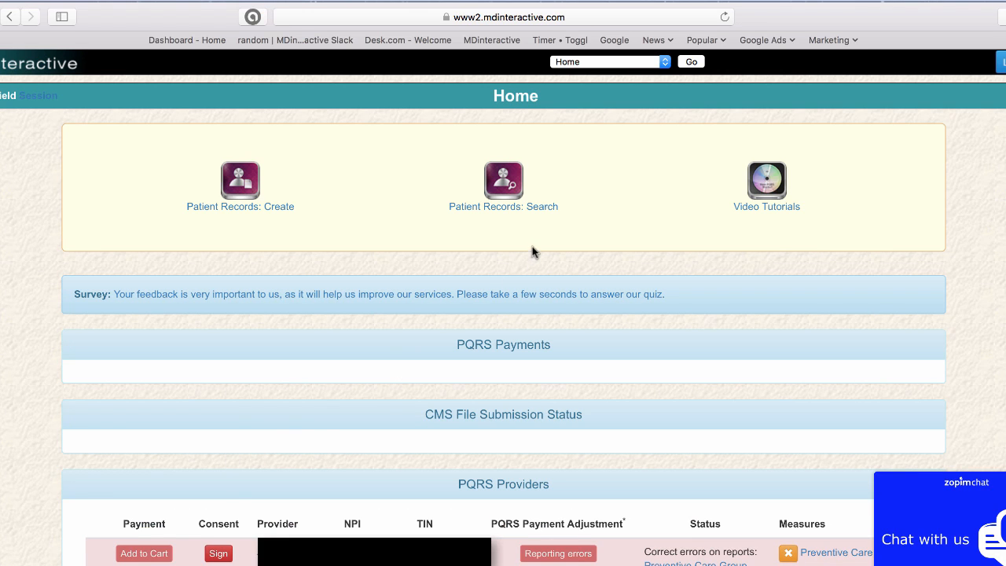
Go to the Patient Records: Search page from the Home dashboard.
click(515, 208)
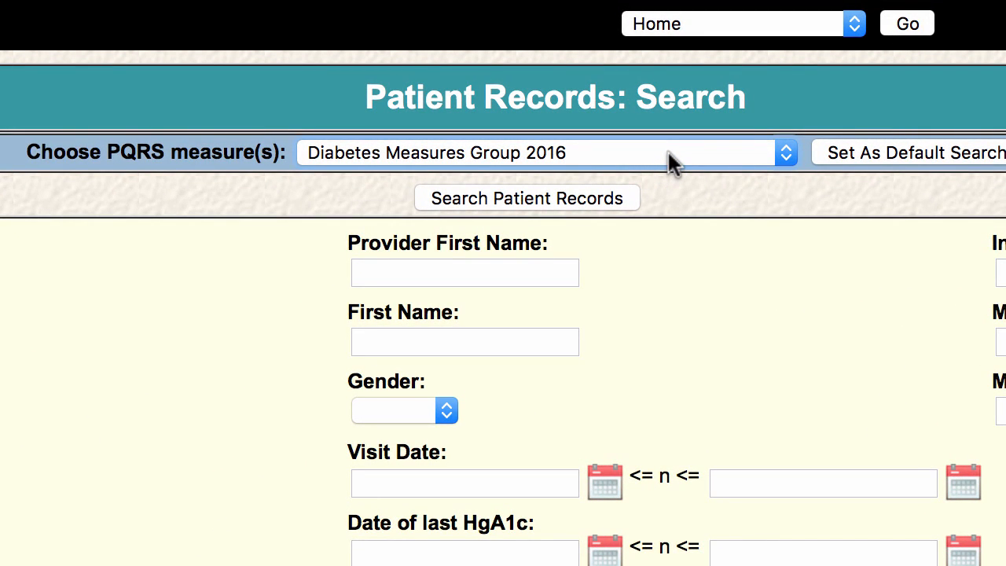
Choose Preventive Care Measures Group v7 as the PQRS measure to search.
click(787, 153)
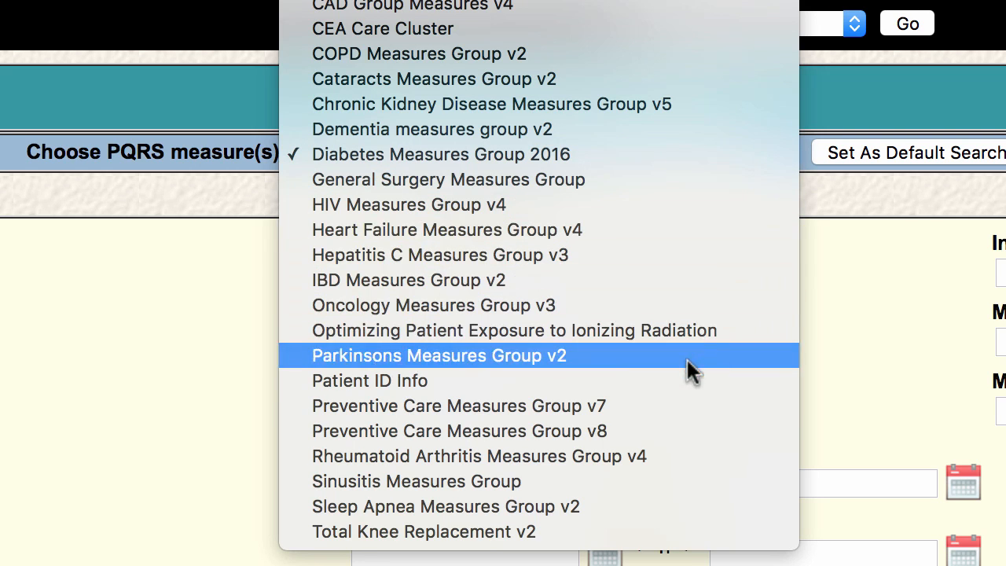
click(678, 401)
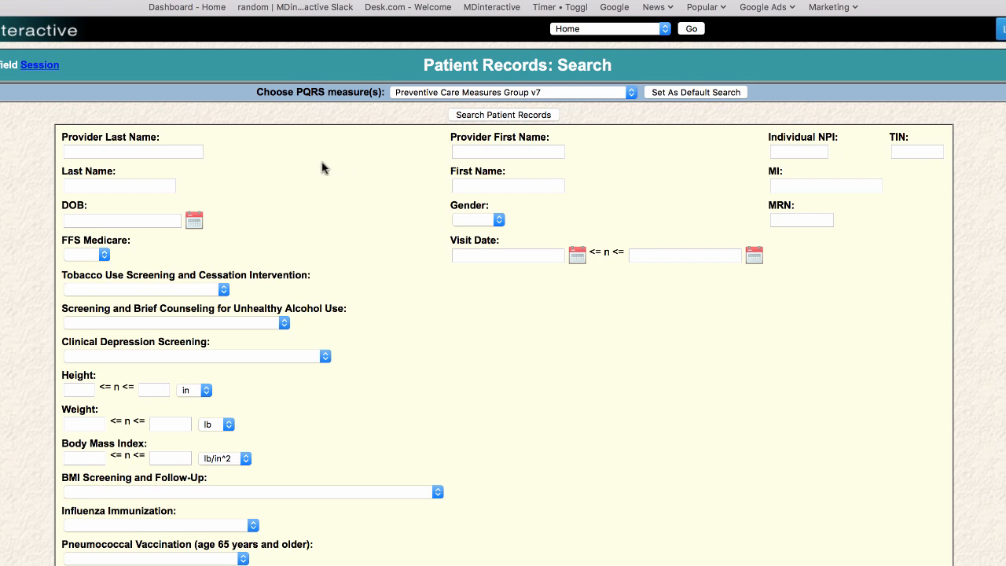
Search patient records using the patient's last name as the only criterion.
click(128, 185)
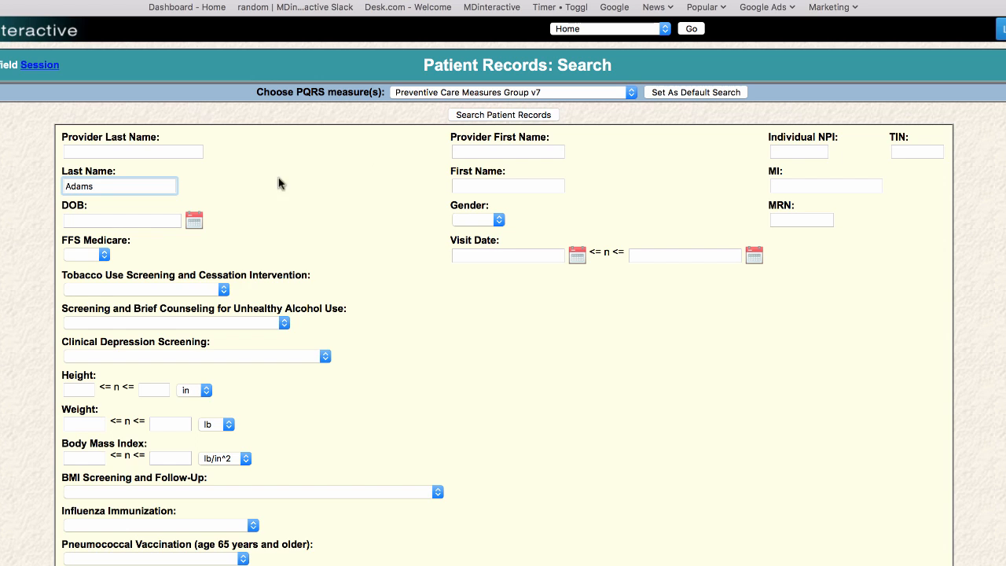
click(485, 117)
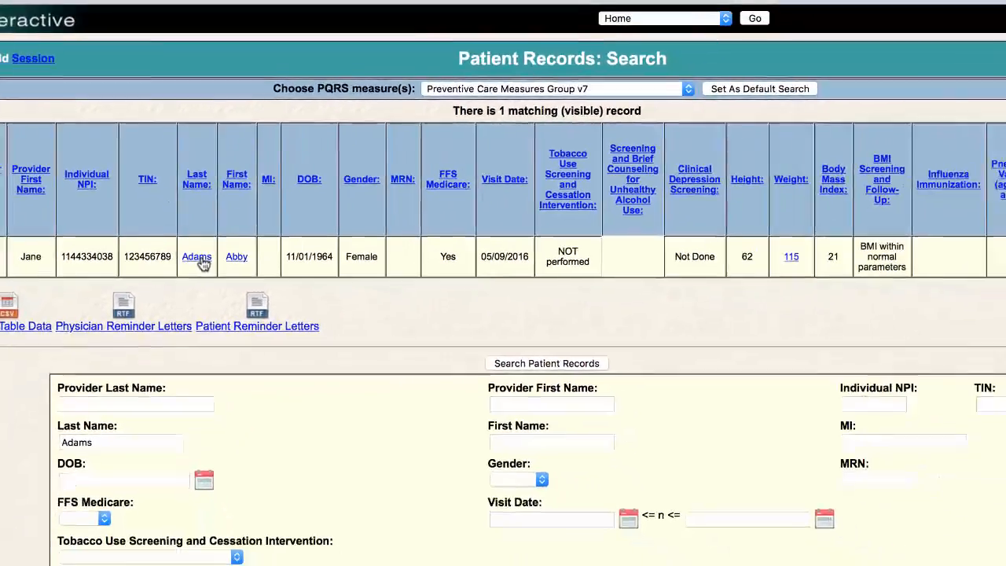
Open the matching patient's Medical Notes and Data list from the results row.
click(244, 319)
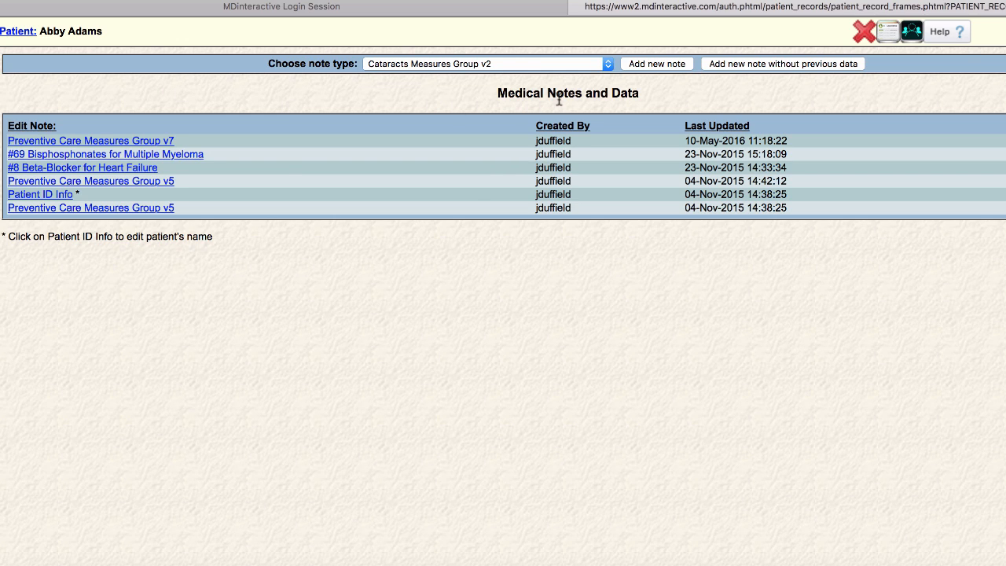
Open the Preventive Care Measures Group v7 note from the Edit Note list.
click(83, 147)
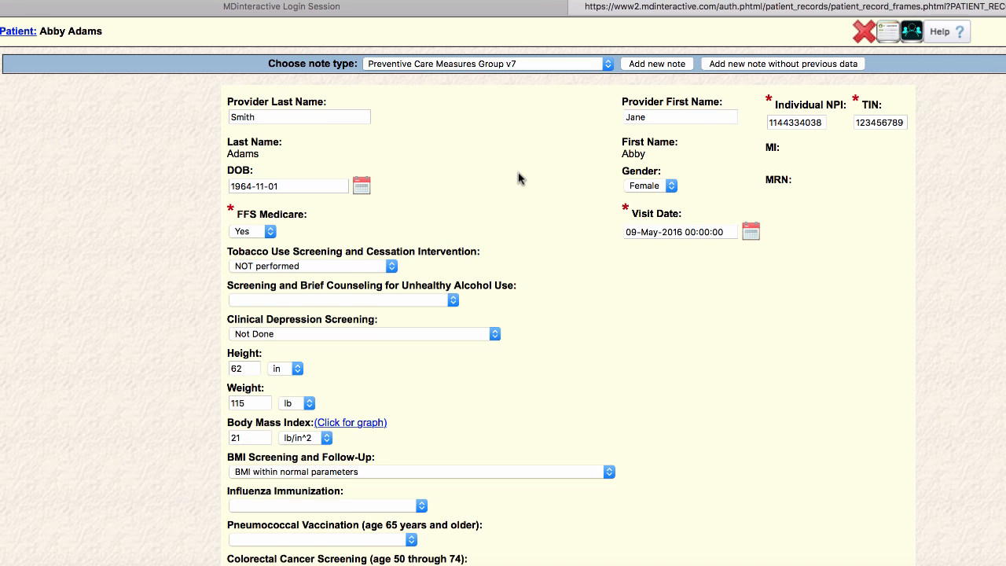
Set the alcohol use screening to Performed.
scroll(518, 180, down, 5)
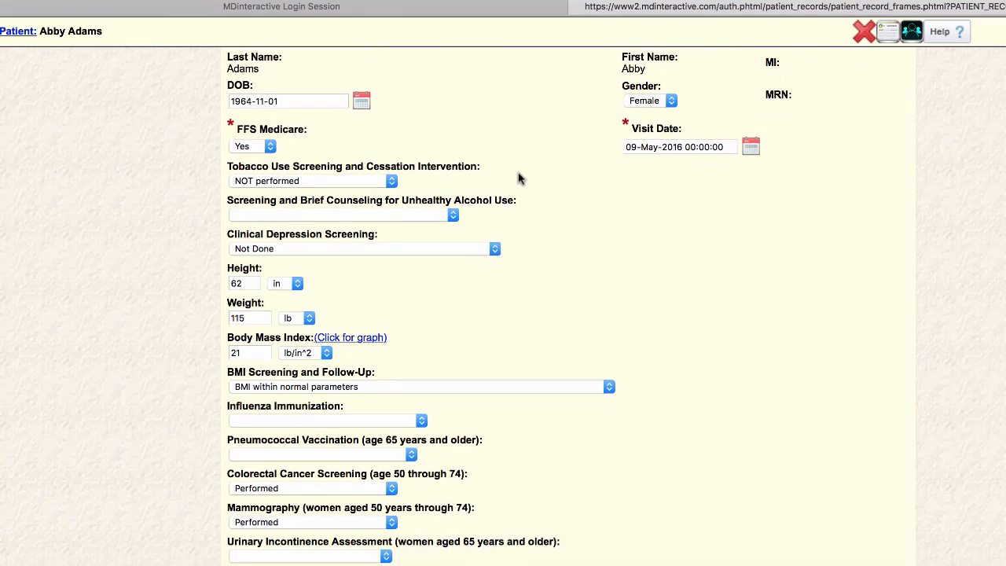
scroll(519, 180, down, 2)
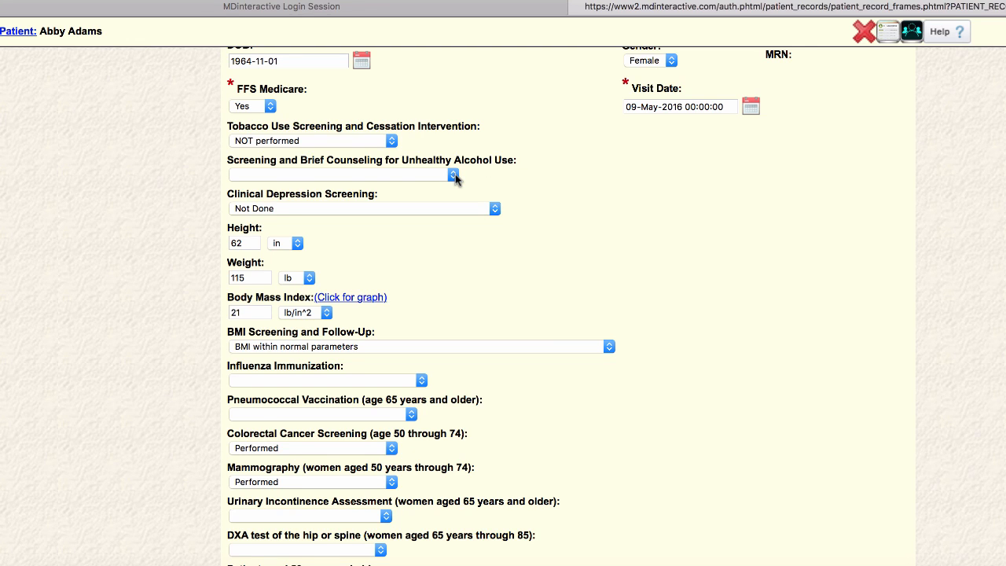
click(454, 176)
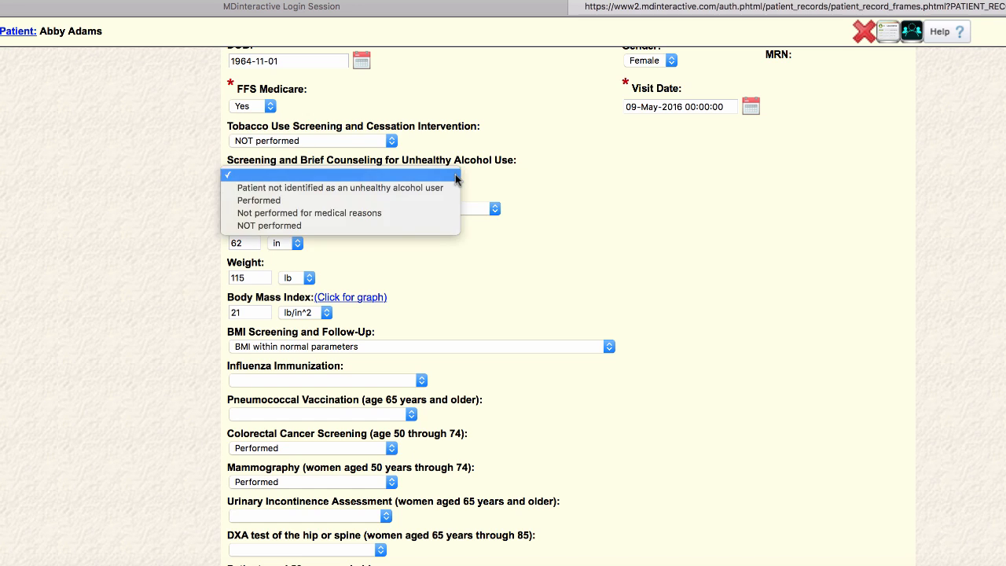
click(455, 176)
click(454, 175)
click(440, 200)
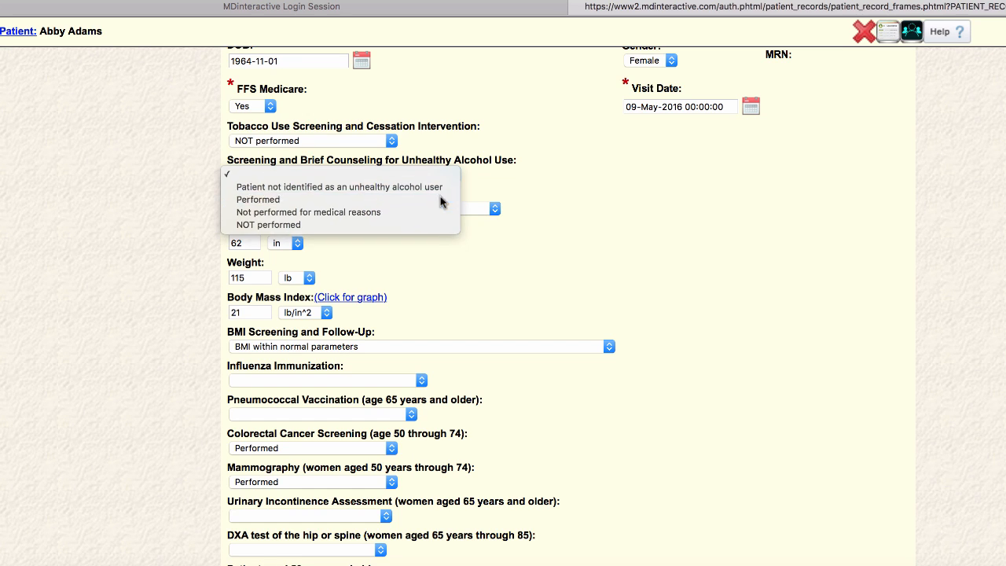
Mark influenza and pneumococcal immunizations as administered or previously received.
scroll(647, 271, down, 1)
scroll(646, 276, down, 5)
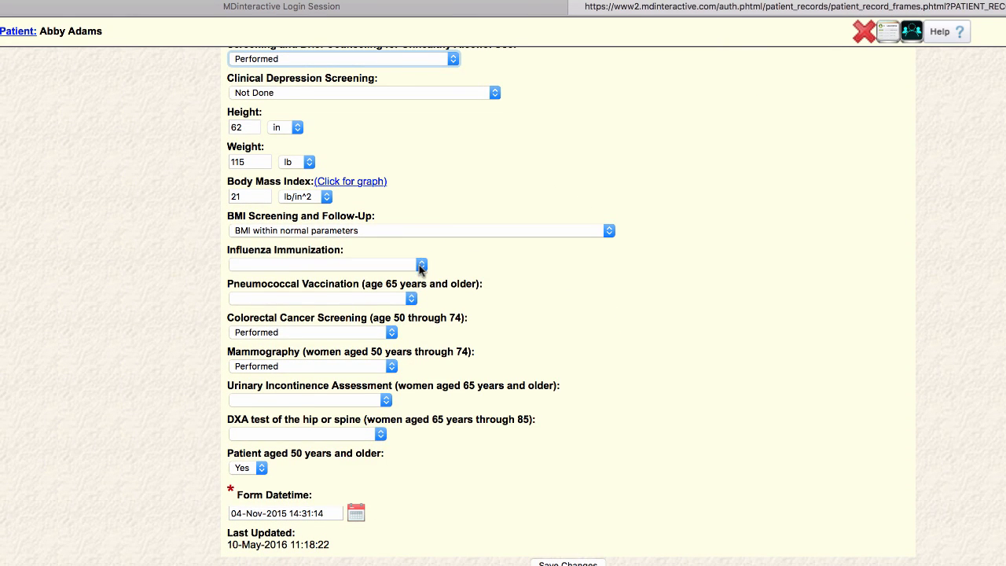
click(421, 264)
click(414, 276)
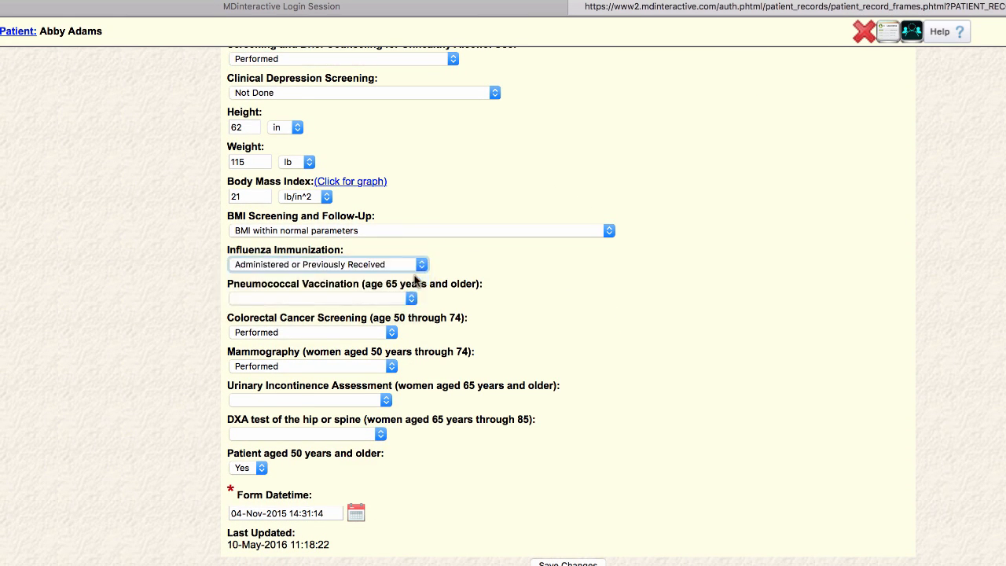
click(410, 300)
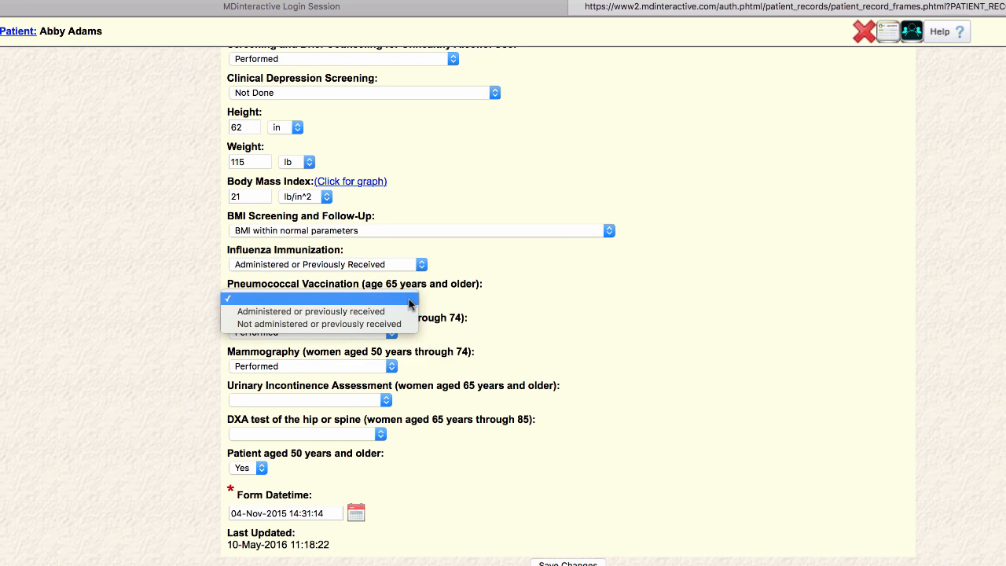
click(405, 311)
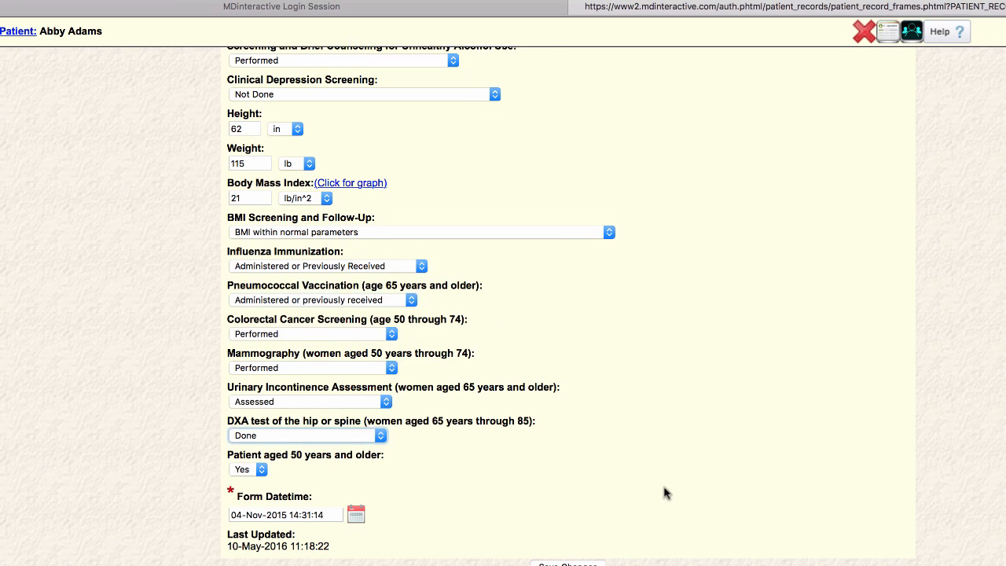
scroll(664, 493, up, 1)
scroll(664, 493, up, 5)
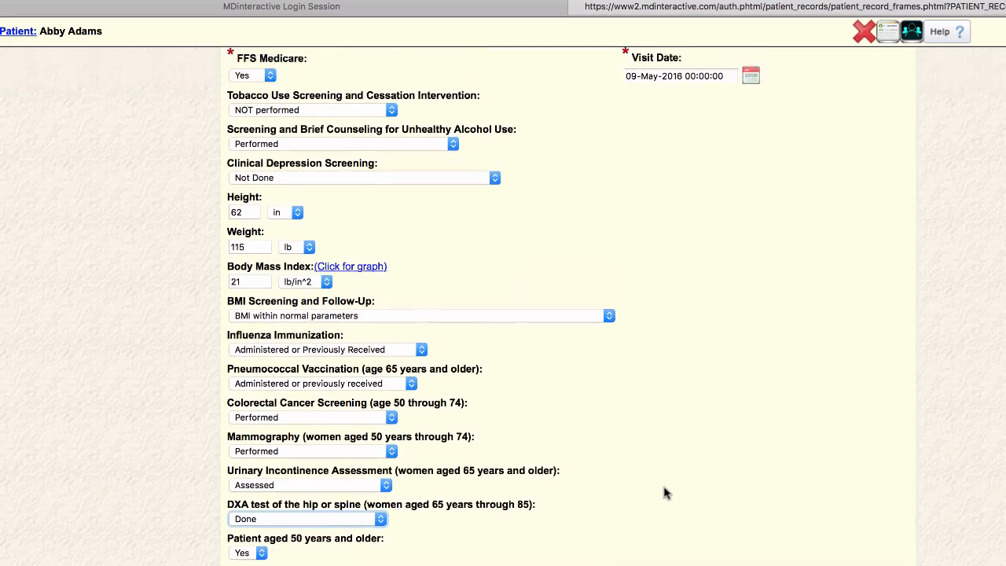
scroll(664, 493, down, 5)
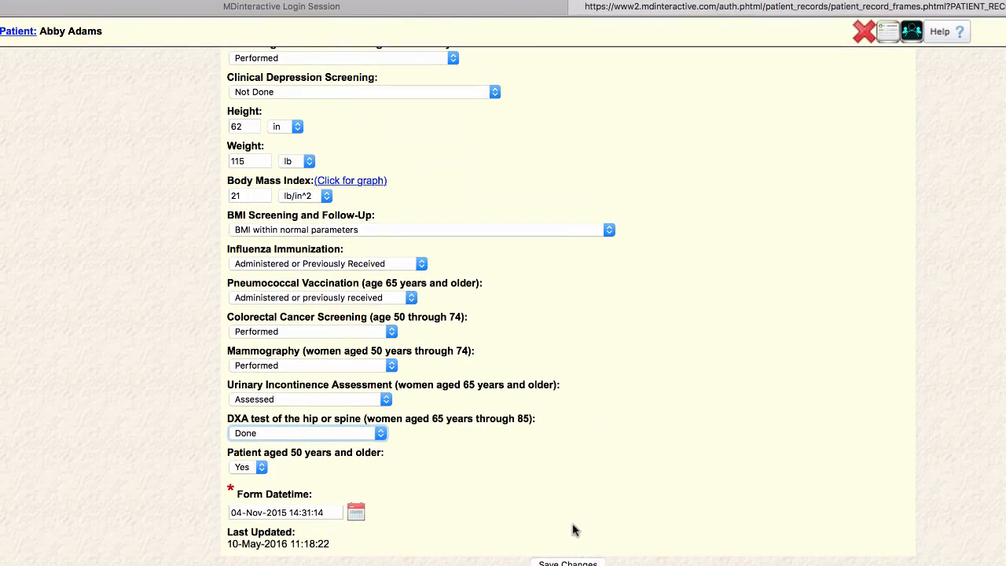
Save the note changes, then close the note's tab to return to the search results.
click(550, 553)
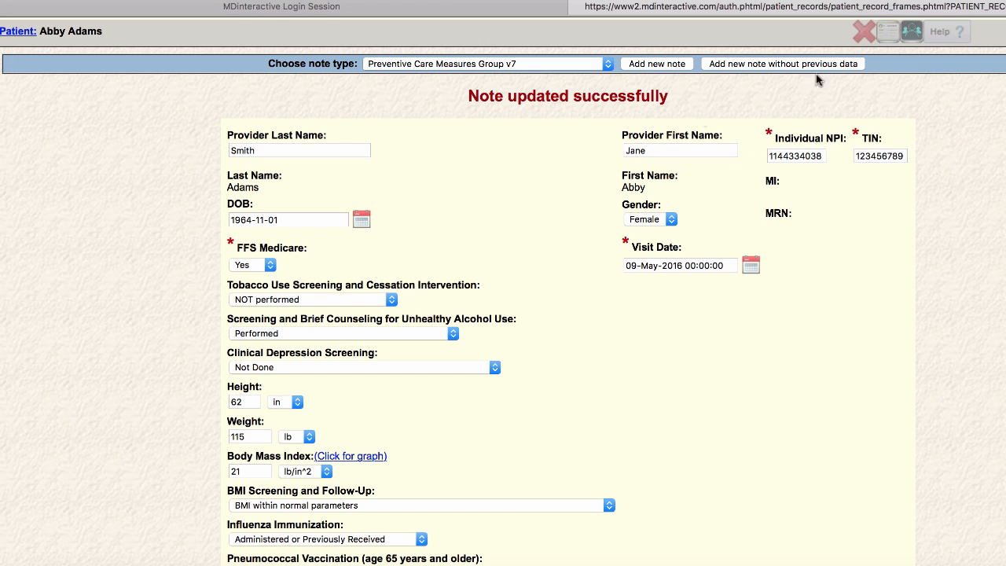
click(577, 7)
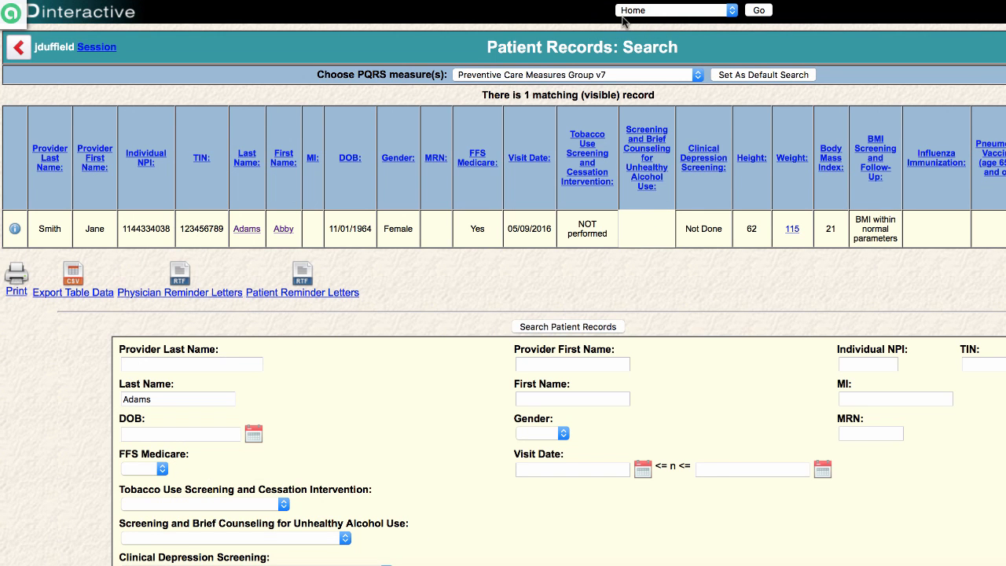
Return to the Home dashboard through the top navigation.
click(760, 11)
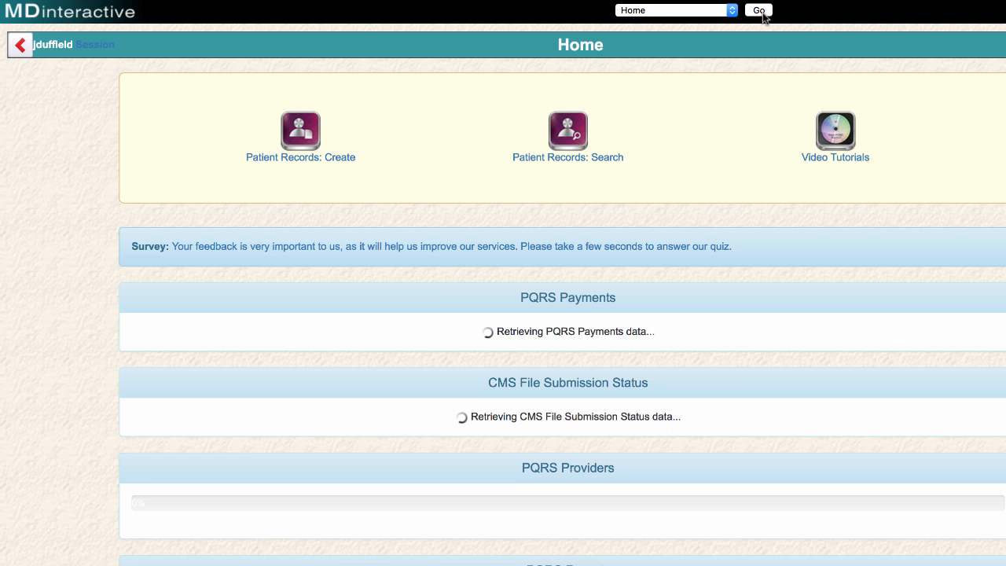